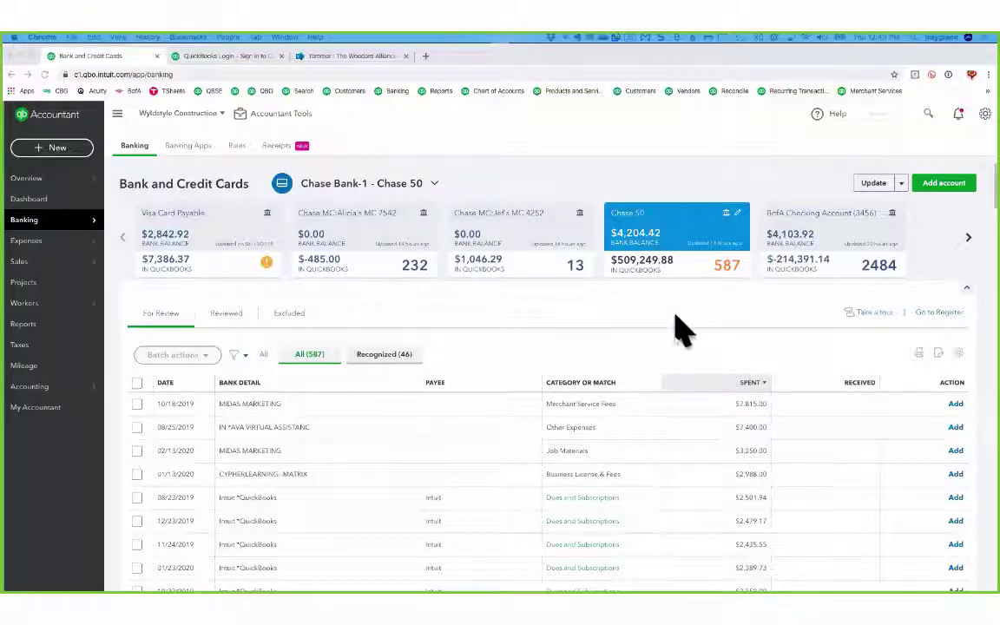
Sort the Chase 50 transactions by received amount, largest first, expand the 12/31/2019 payment and copy its amount.
scroll(681, 329, down, 1)
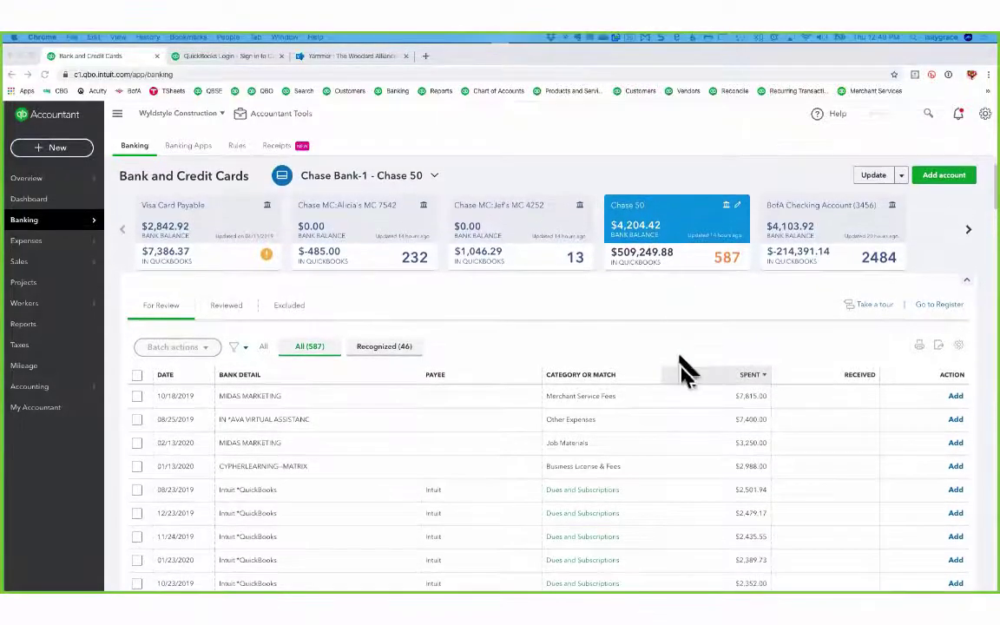
click(854, 380)
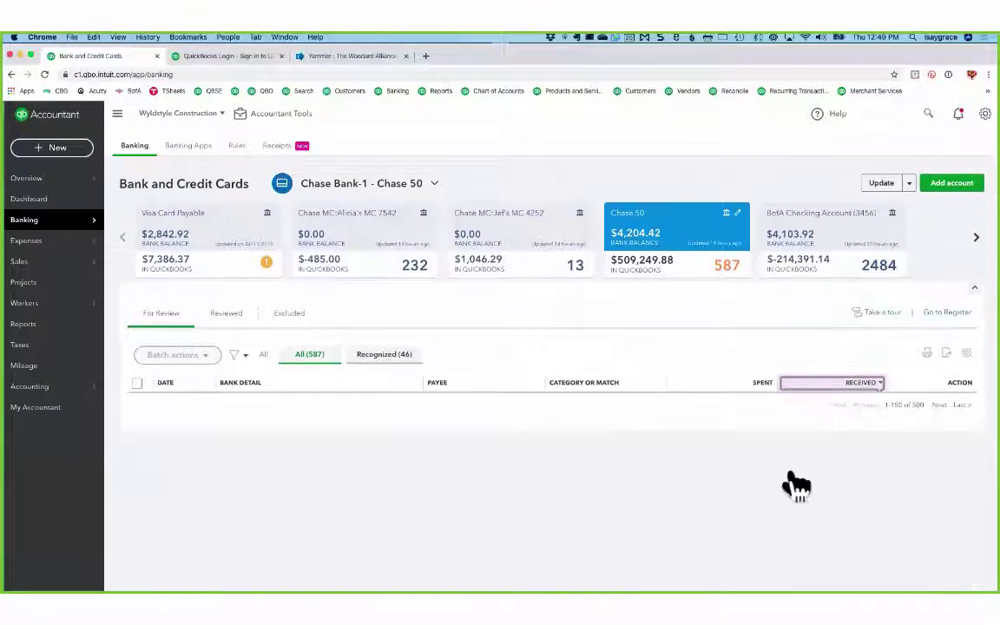
scroll(792, 479, down, 3)
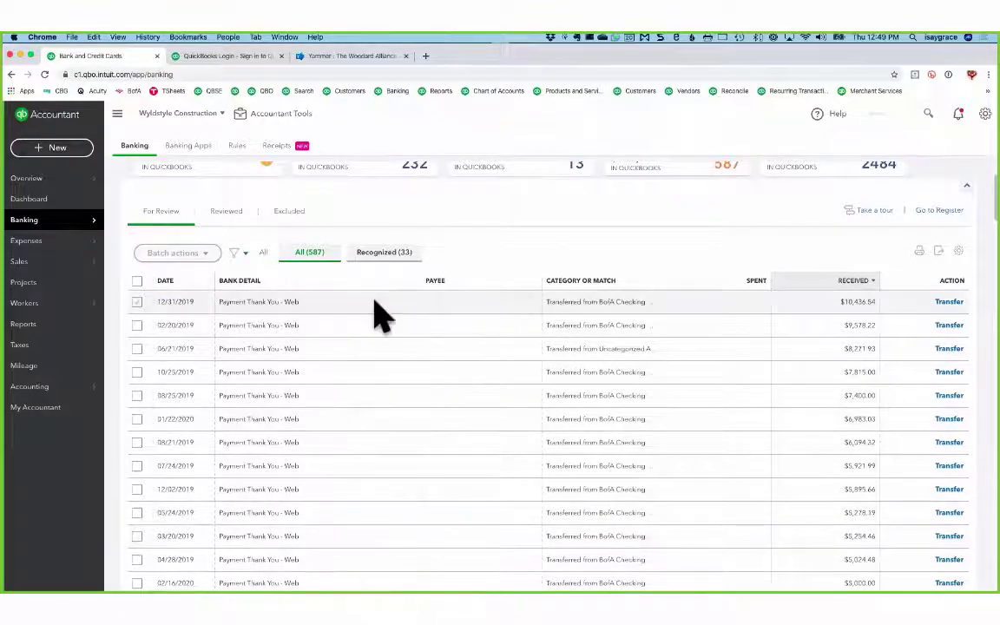
double_click(156, 302)
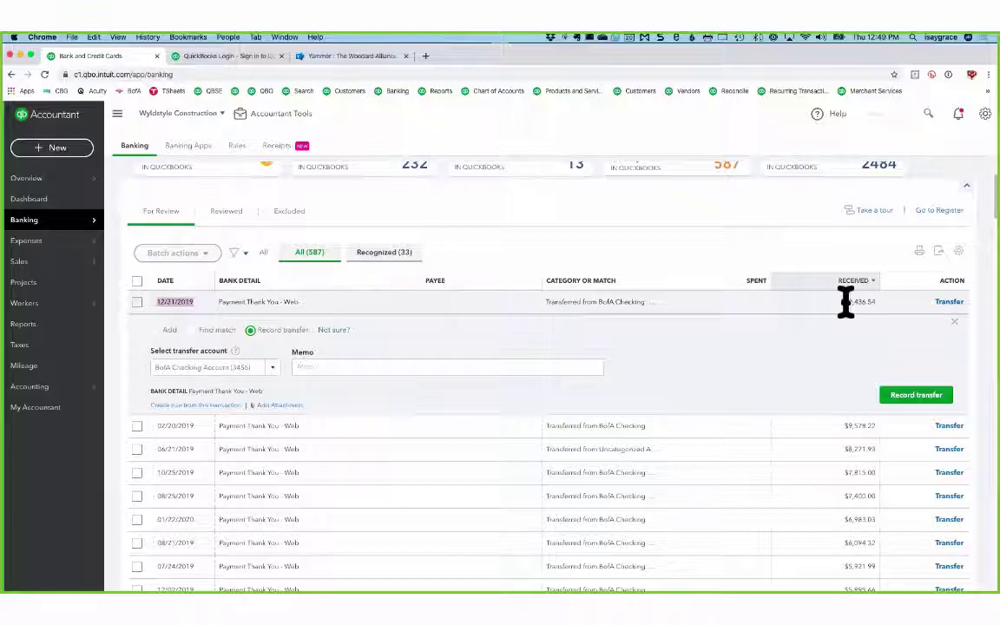
drag(840, 302, 879, 306)
key(ctrl+c)
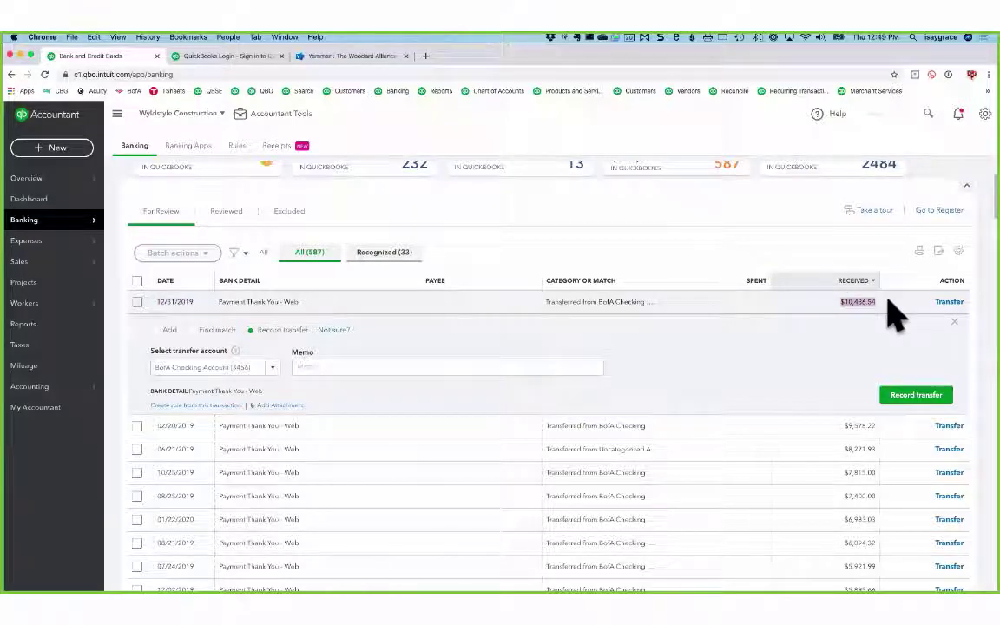
Switch to the BofA Checking Account transactions and sort them by spent amount, largest first.
scroll(698, 306, up, 3)
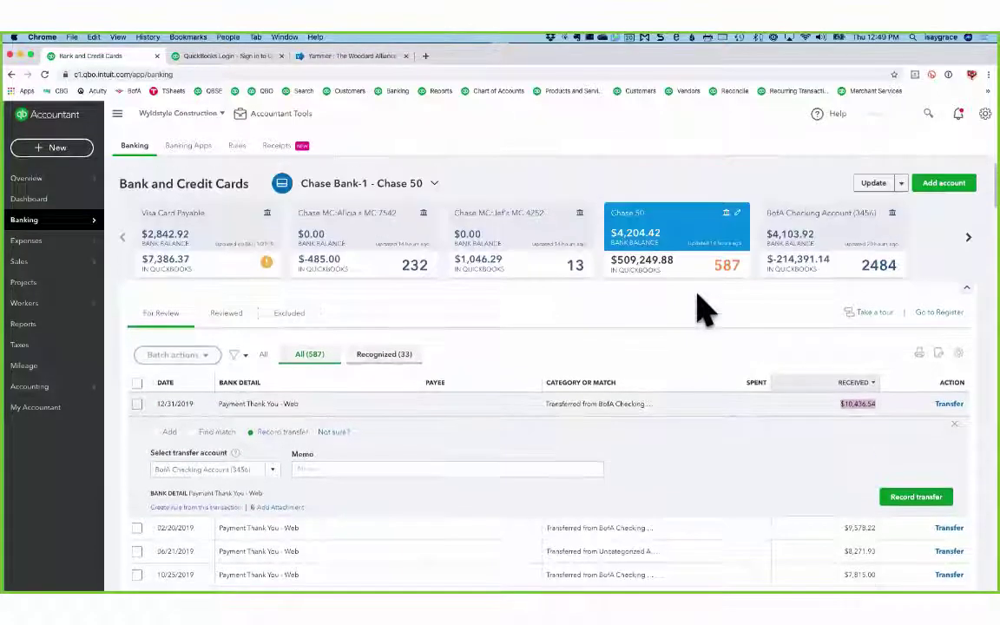
click(825, 248)
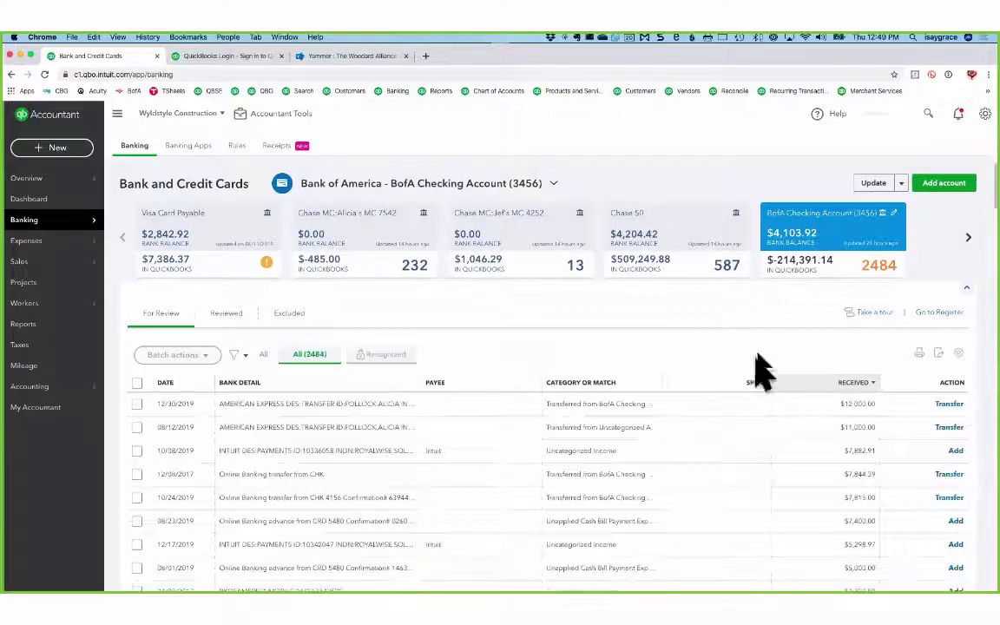
click(748, 387)
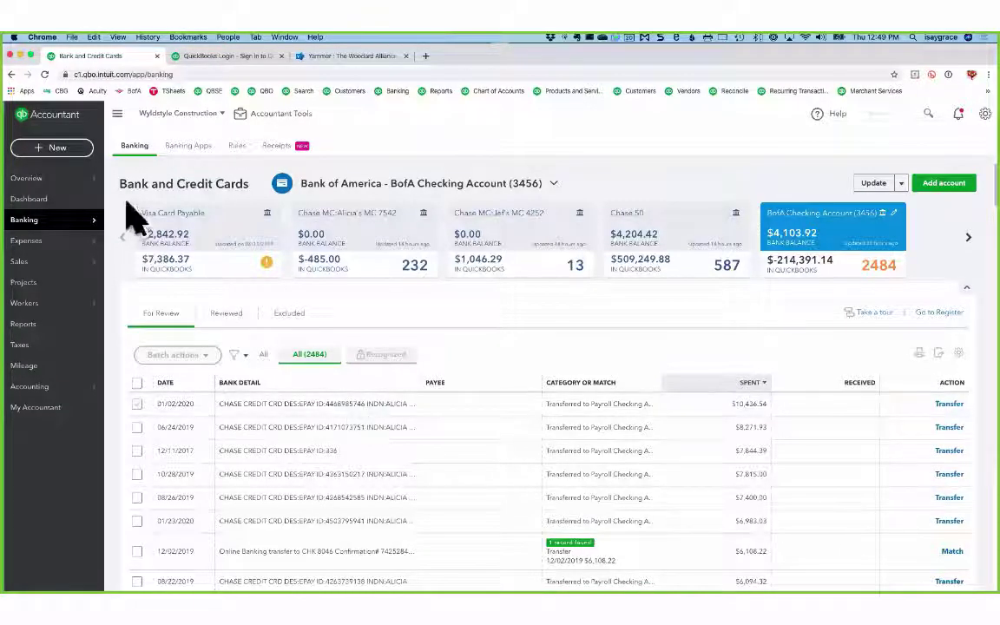
Start a new expense with payee Chase, paid from the BofA Checking Account and dated 12/31/2019.
click(59, 153)
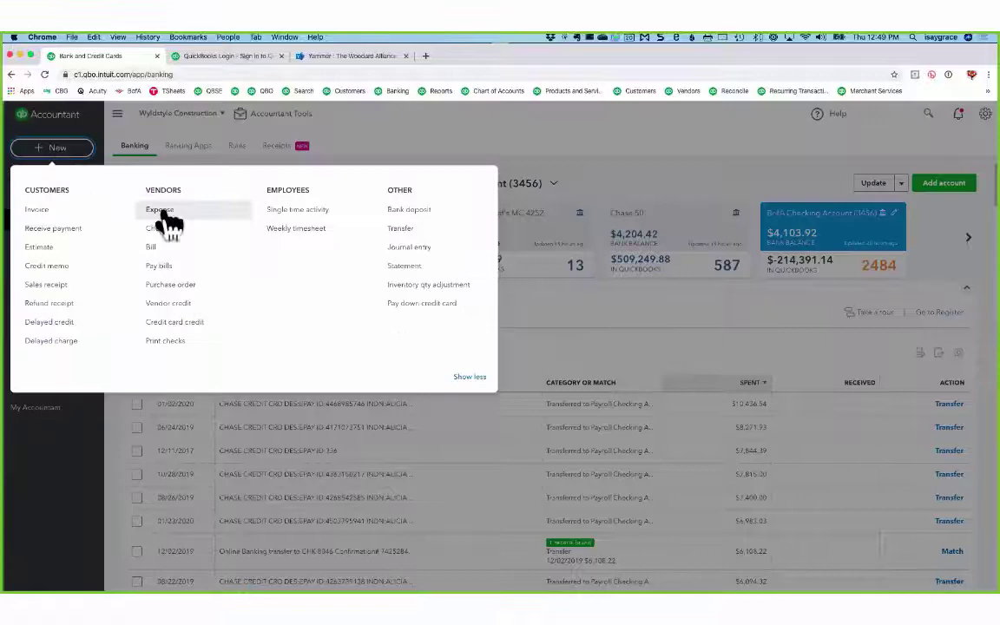
click(163, 211)
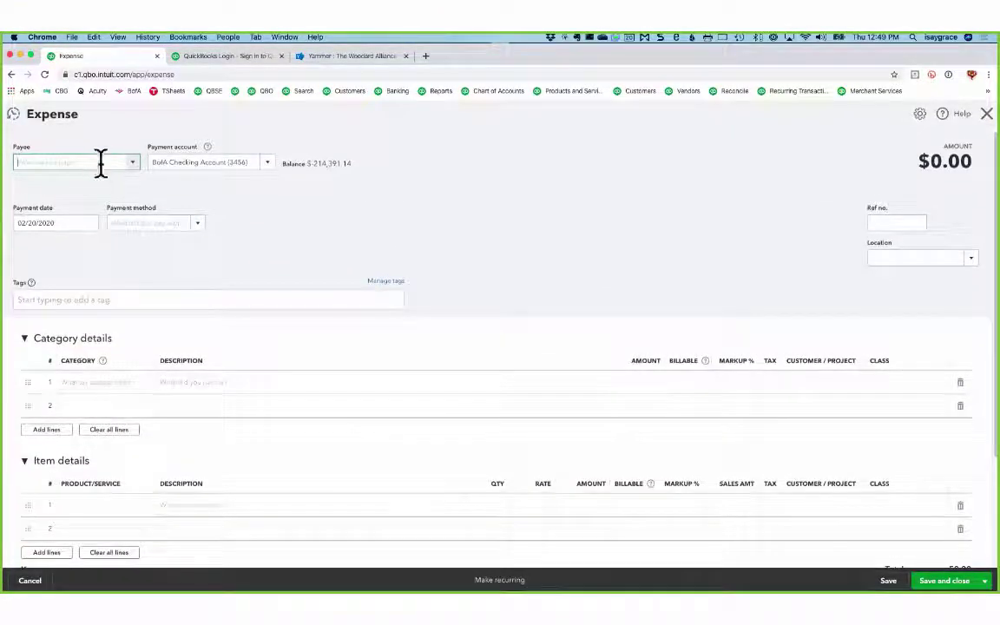
text(Chase)
click(91, 198)
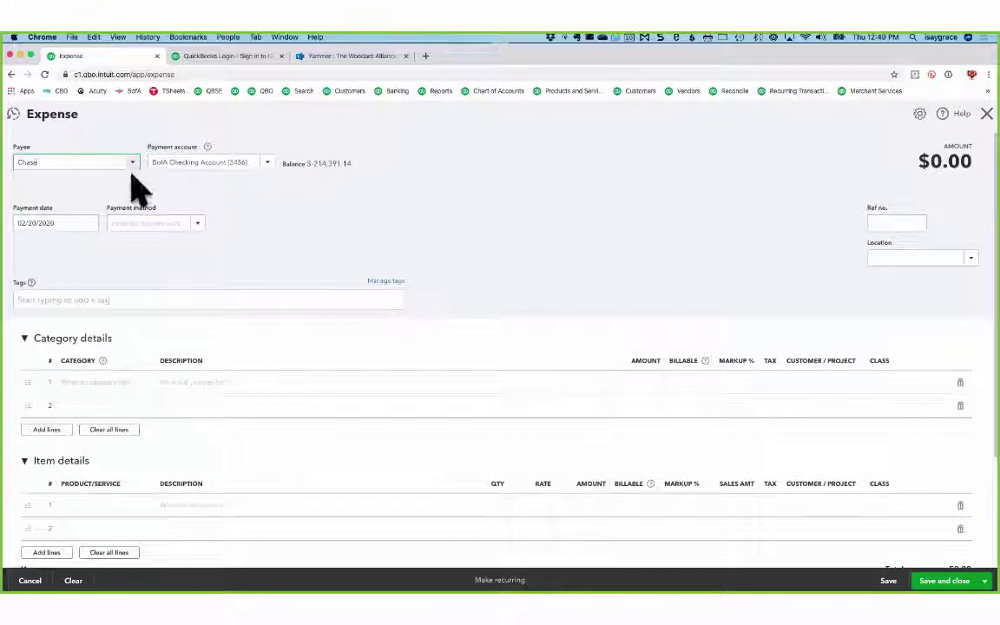
click(232, 161)
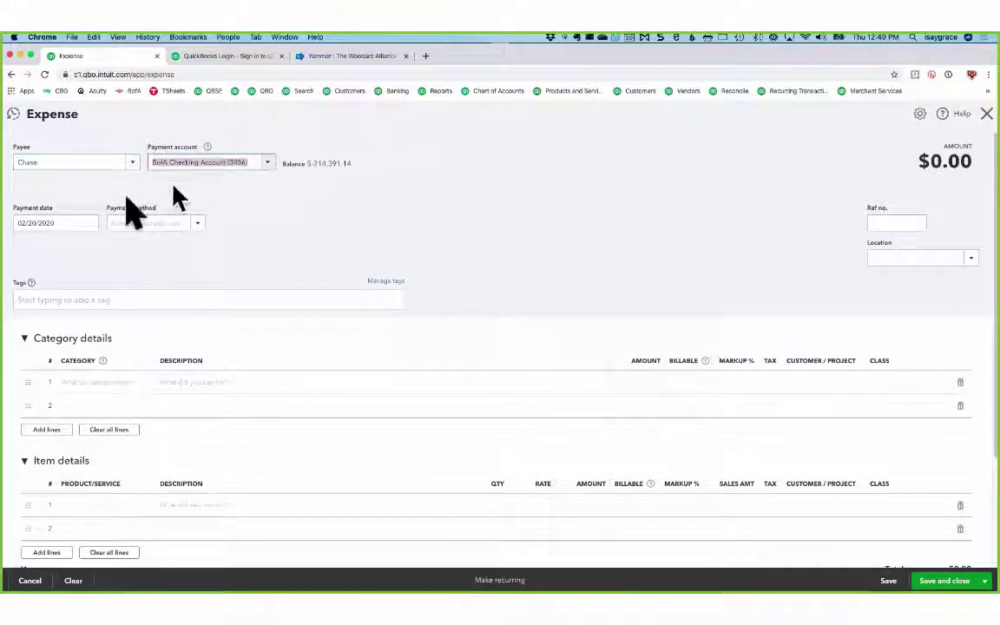
click(76, 222)
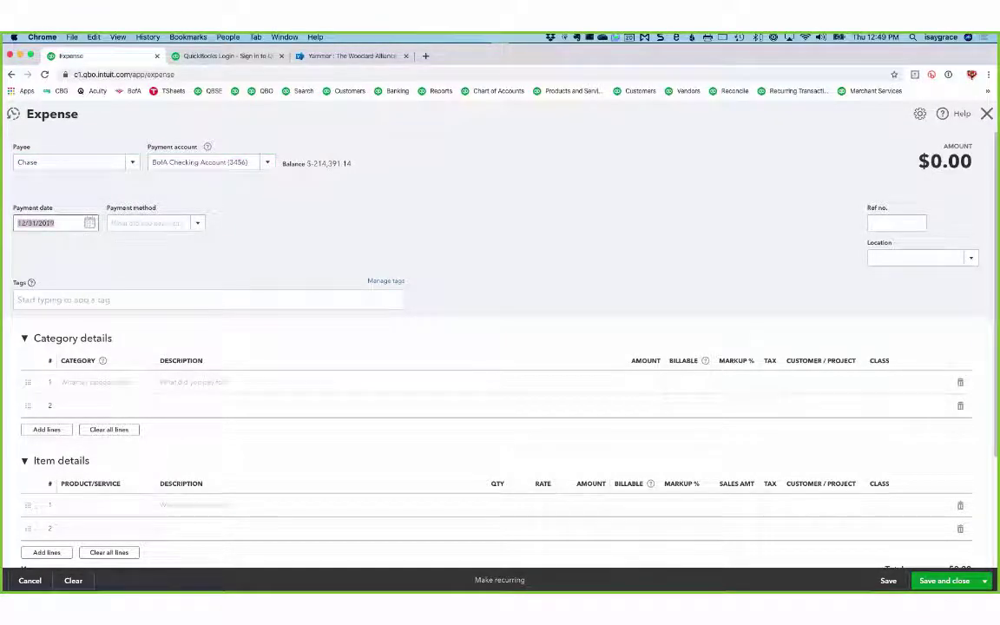
Add a Chase 50 category line of $10,436.54 to the expense and leave it without saving.
click(121, 384)
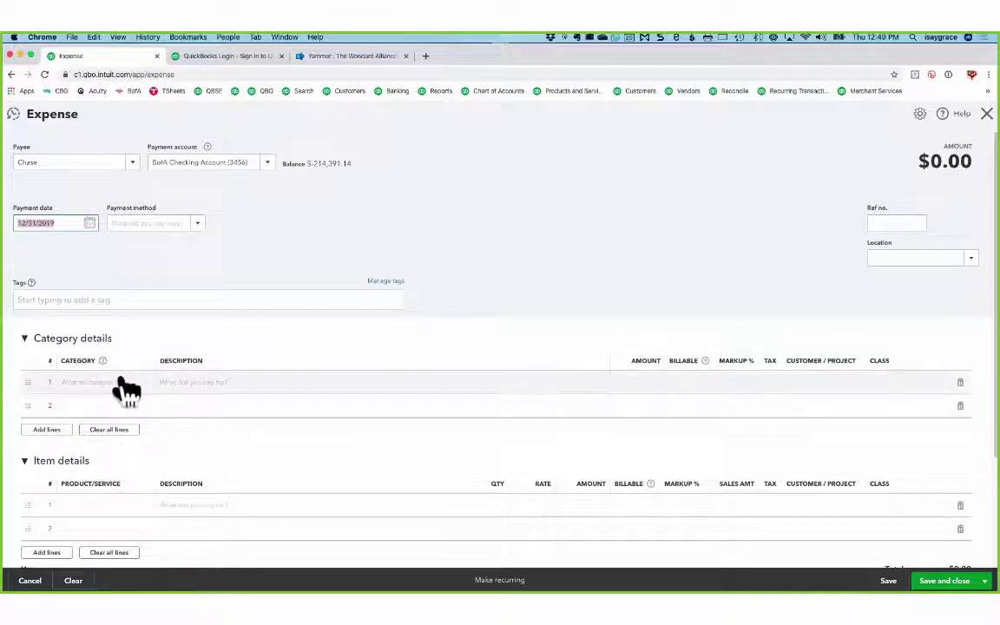
text(sha)
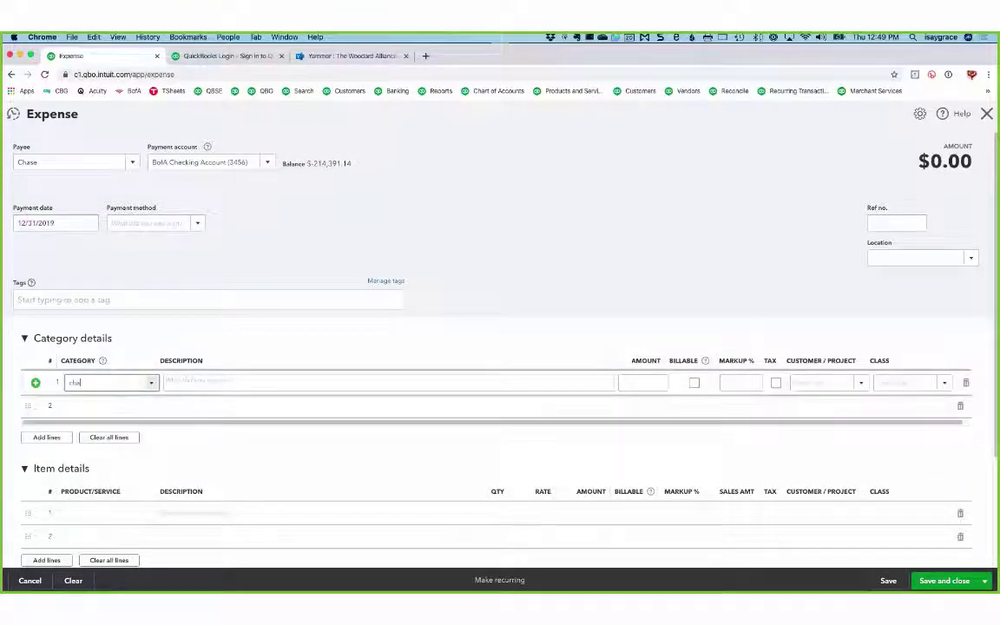
text(se 50)
click(161, 438)
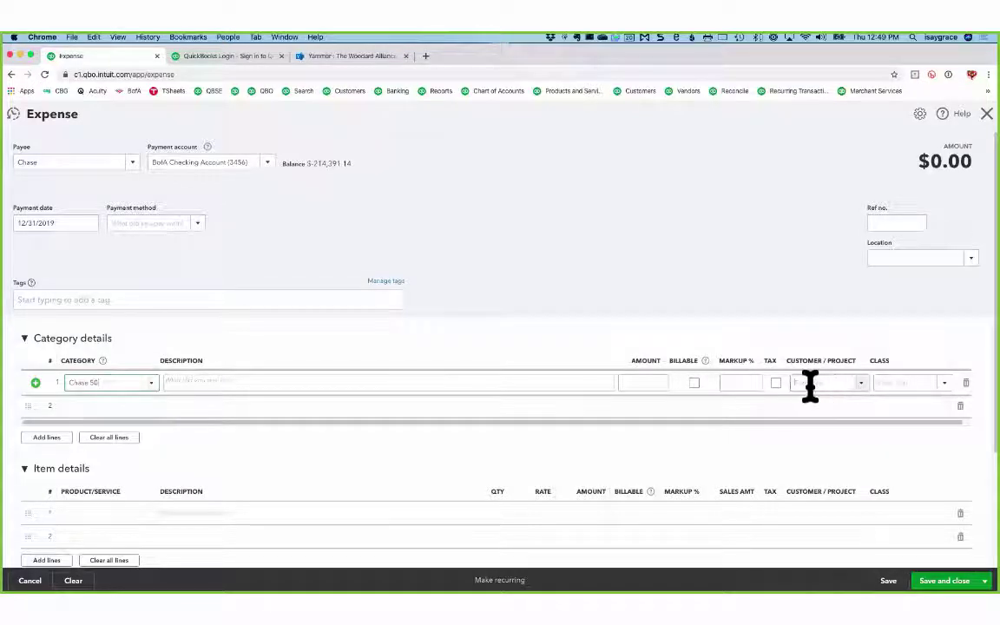
key(ctrl+v)
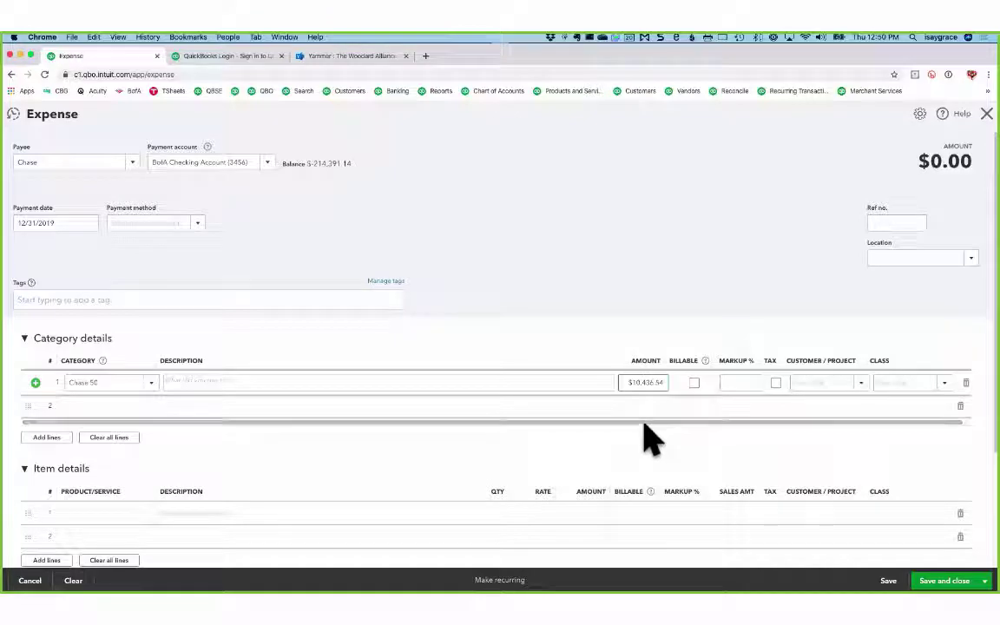
click(31, 582)
click(547, 365)
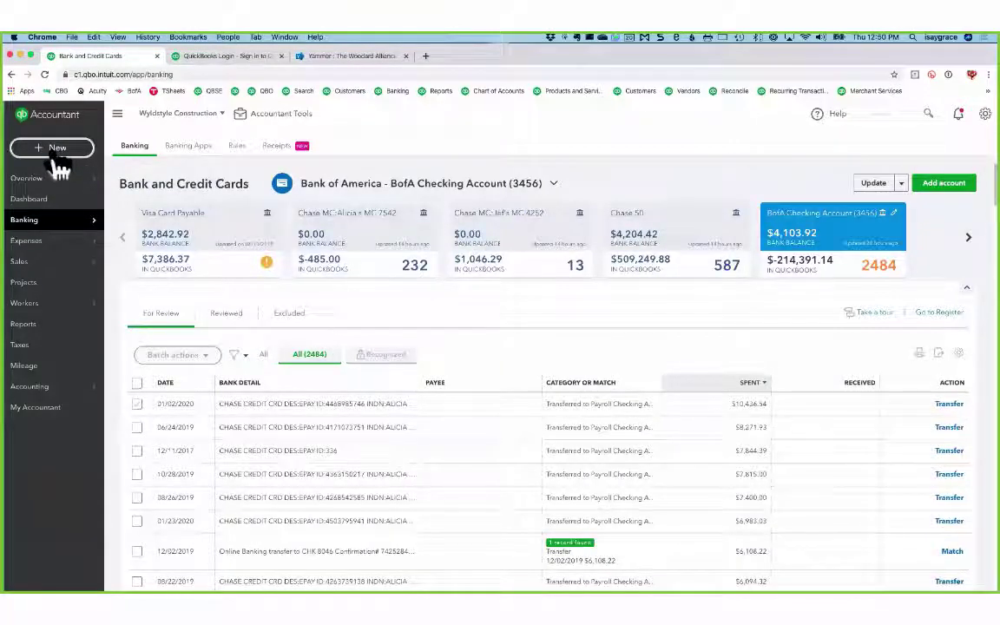
Start a new transfer of funds from the BofA Checking Account to Chase 50.
click(57, 152)
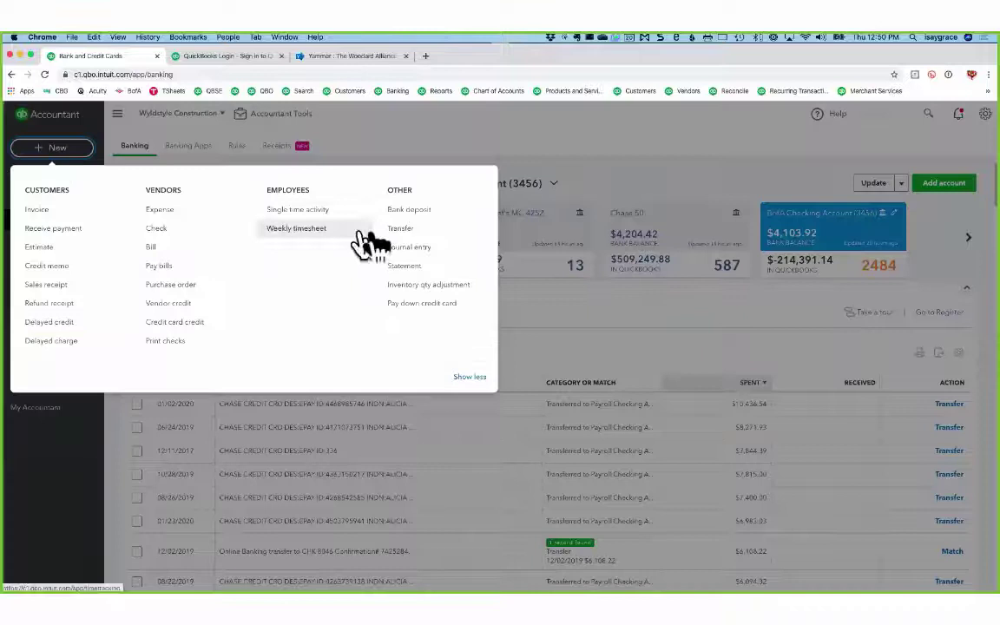
click(406, 231)
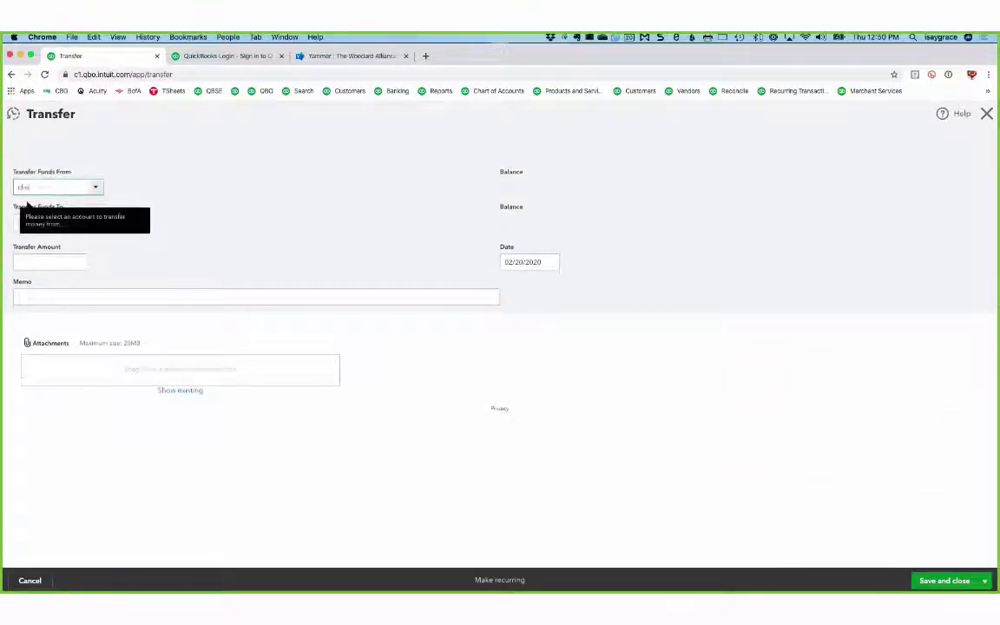
text(che)
click(70, 224)
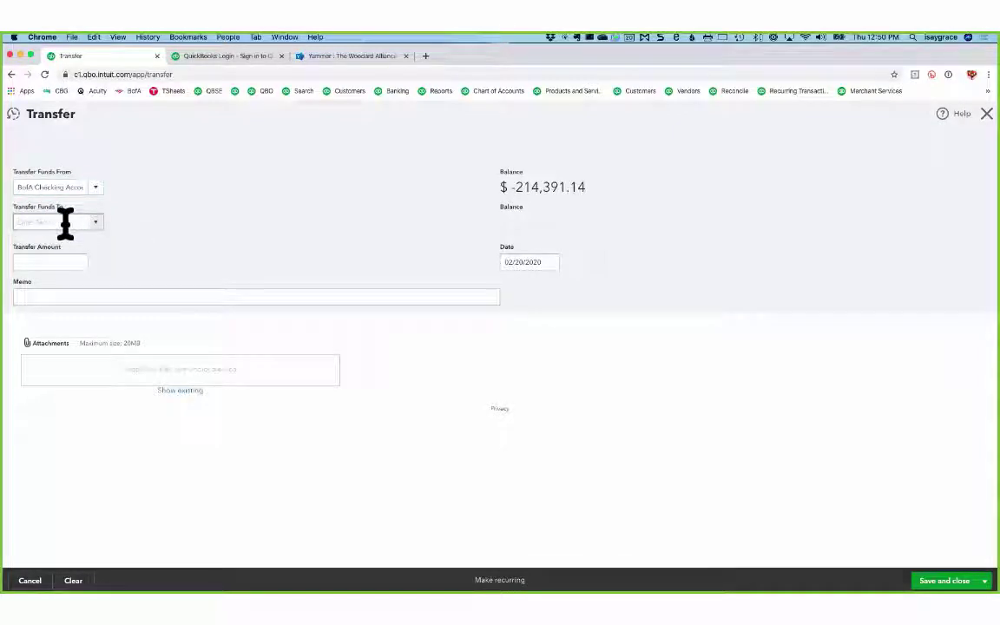
click(65, 222)
text(chase)
click(71, 257)
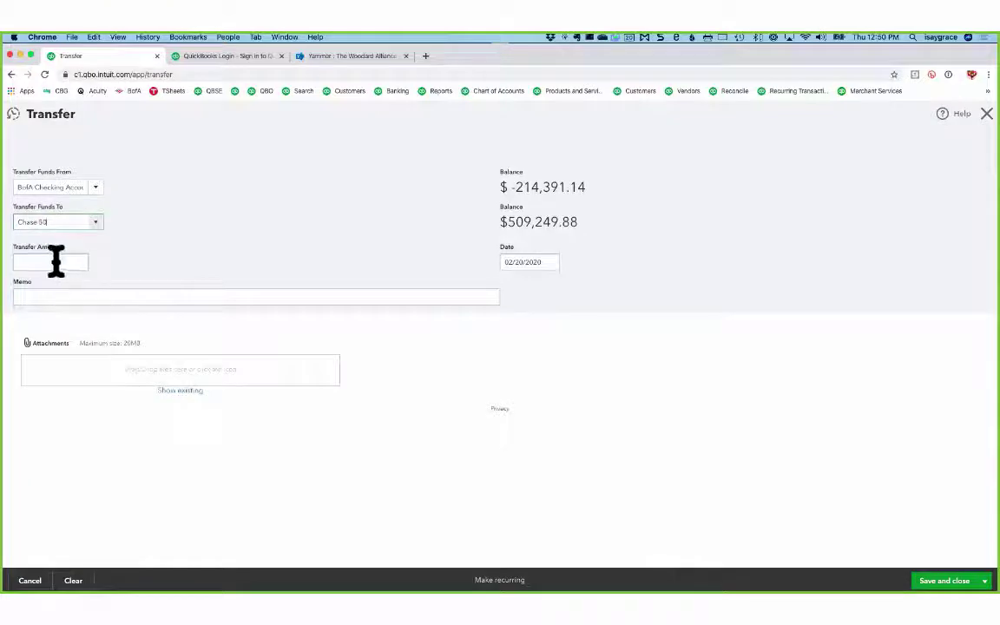
Set the transfer amount to 10,436.54 and the date to 12/31/2019, and leave the transfer without saving.
click(56, 260)
text(10,436.54)
key(Tab)
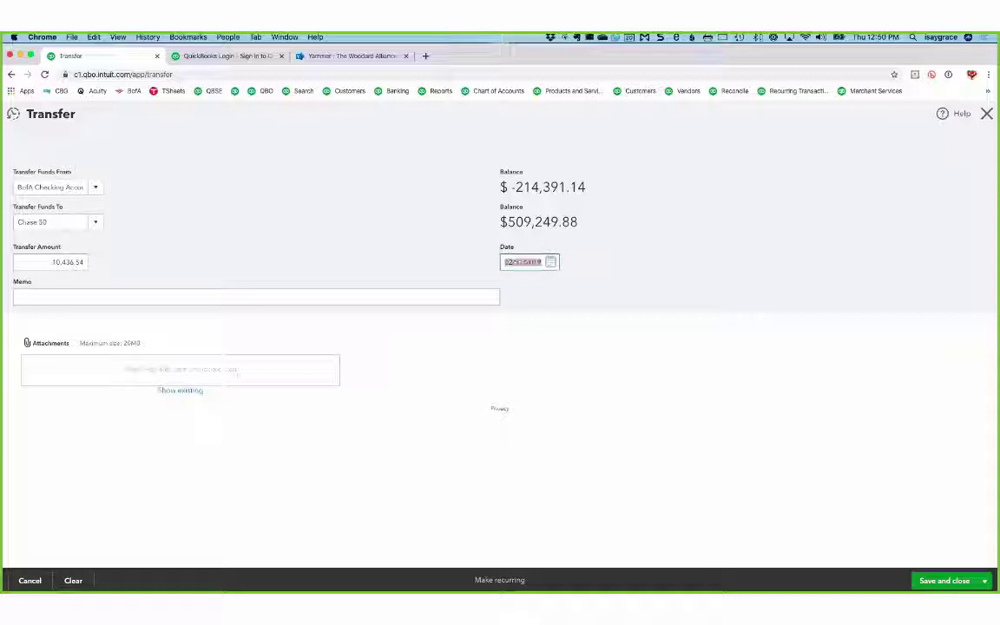
text(12/31/2019)
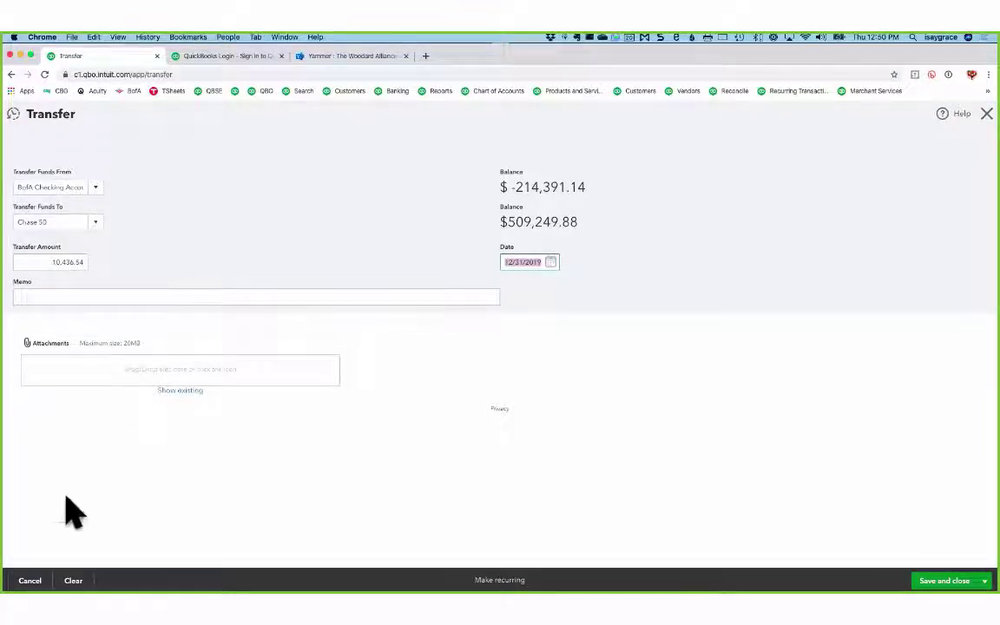
click(28, 581)
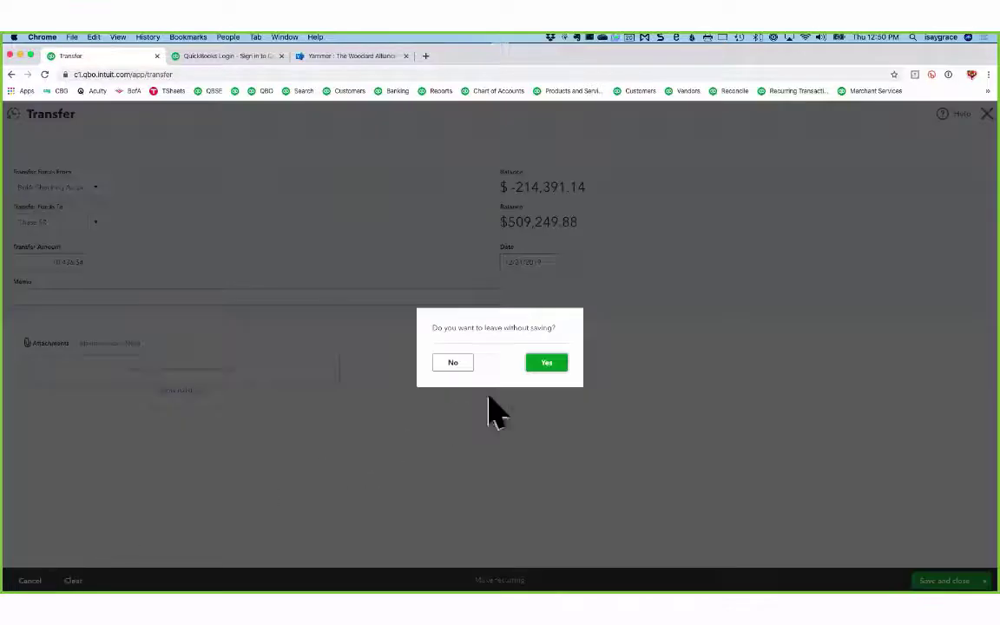
click(547, 363)
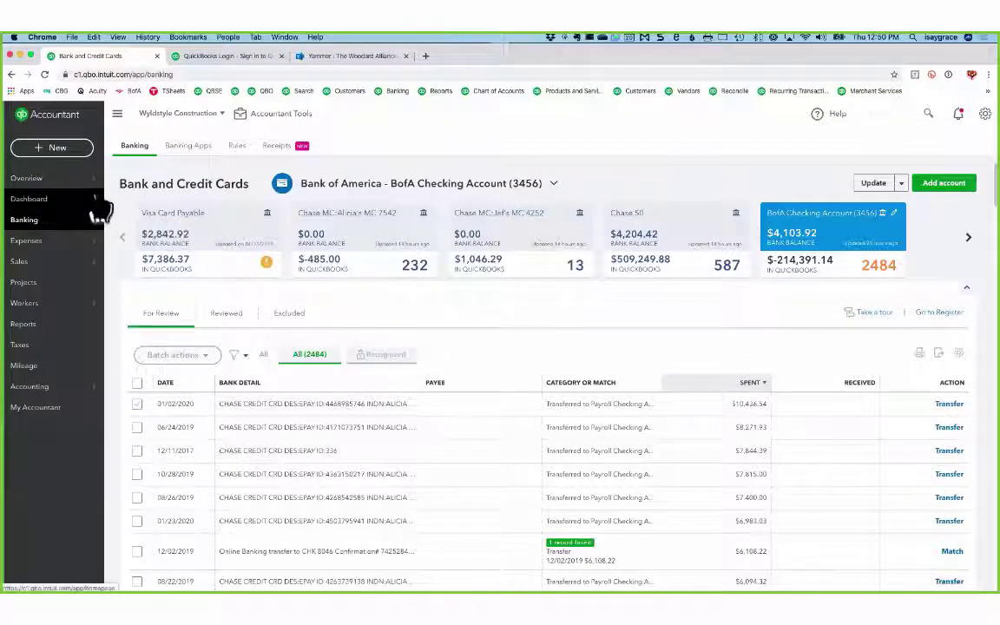
Start a Pay down credit card transaction and choose Chase 50 as the card paid.
click(65, 147)
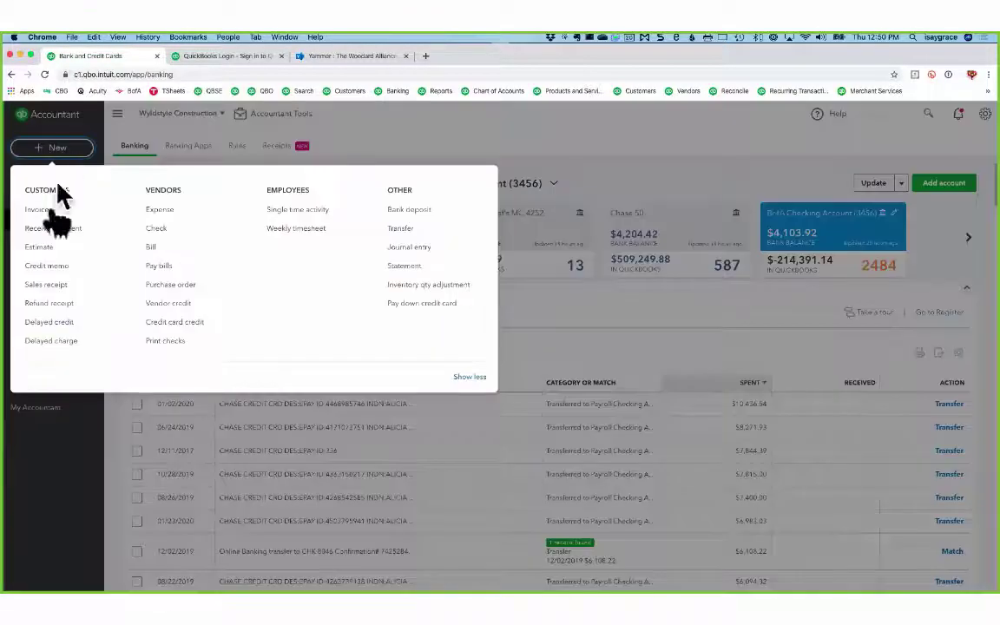
click(417, 306)
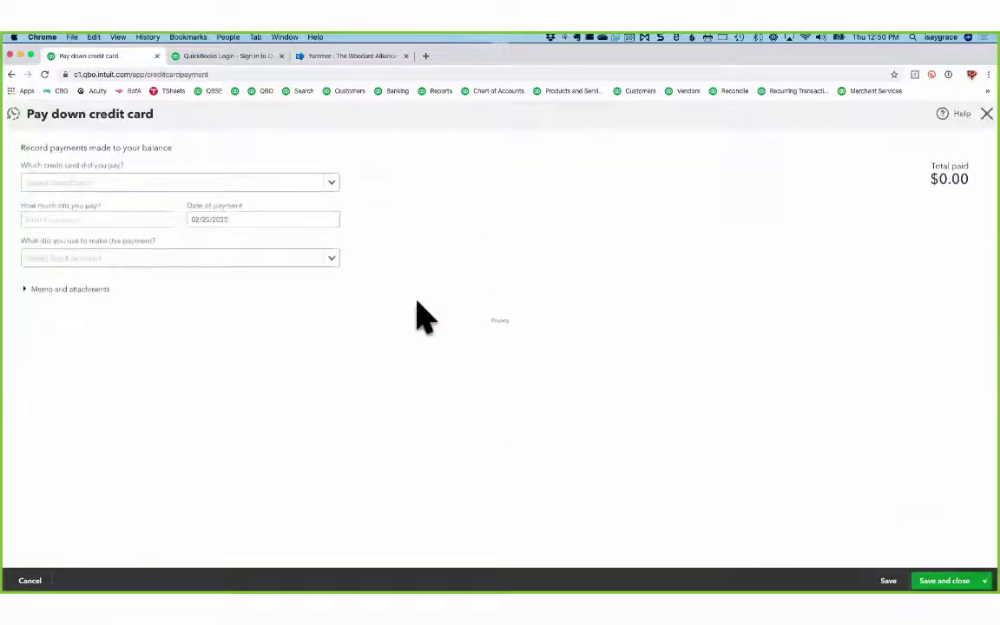
click(240, 182)
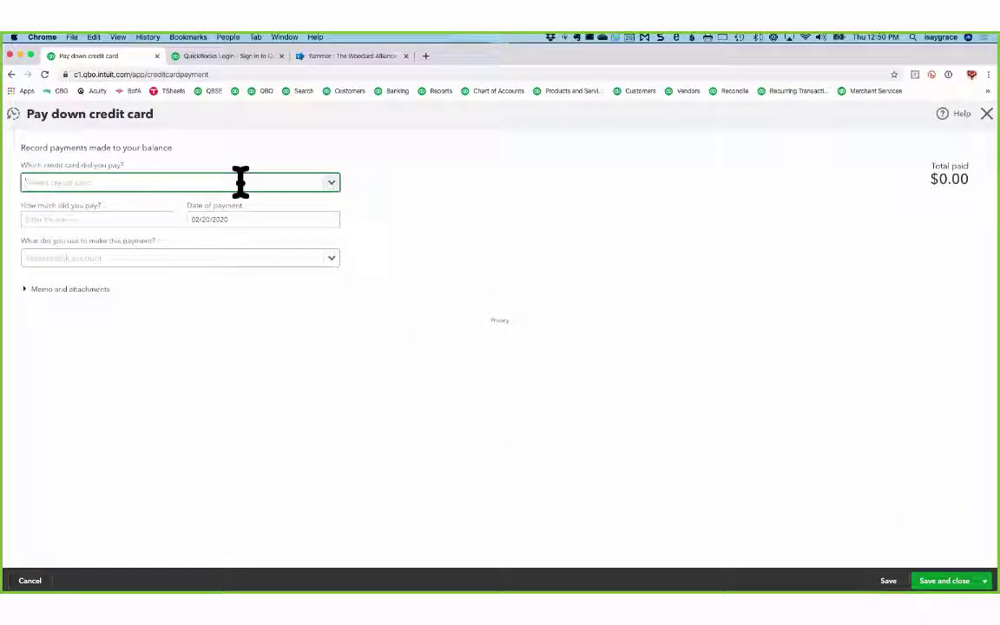
text(cha)
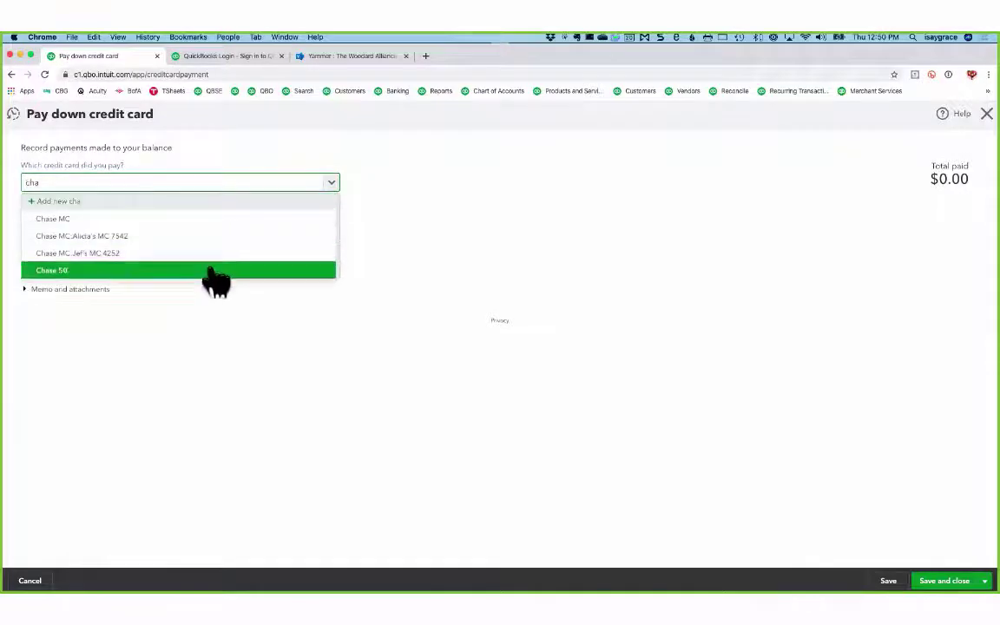
click(216, 276)
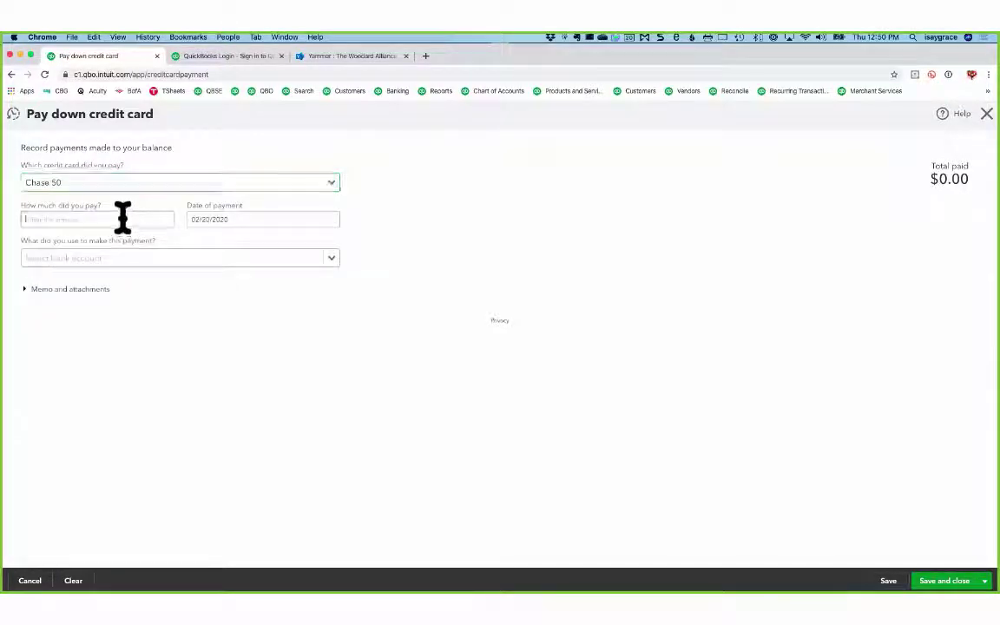
Set the credit card payment amount to 10,436.54 and the payment date to 12/31/2019.
click(123, 219)
text(10436.54)
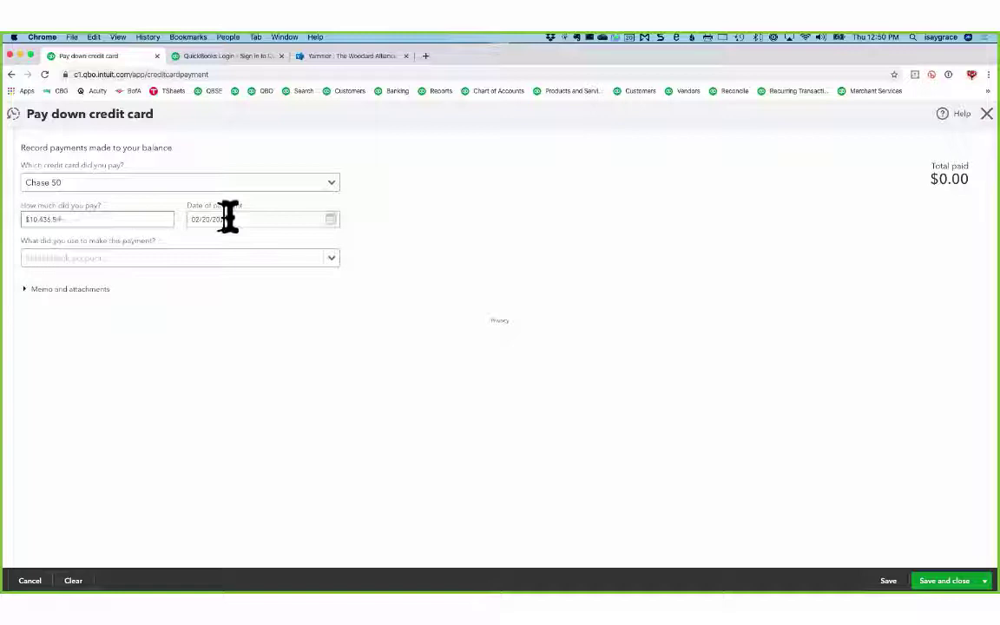
click(259, 219)
text(2)
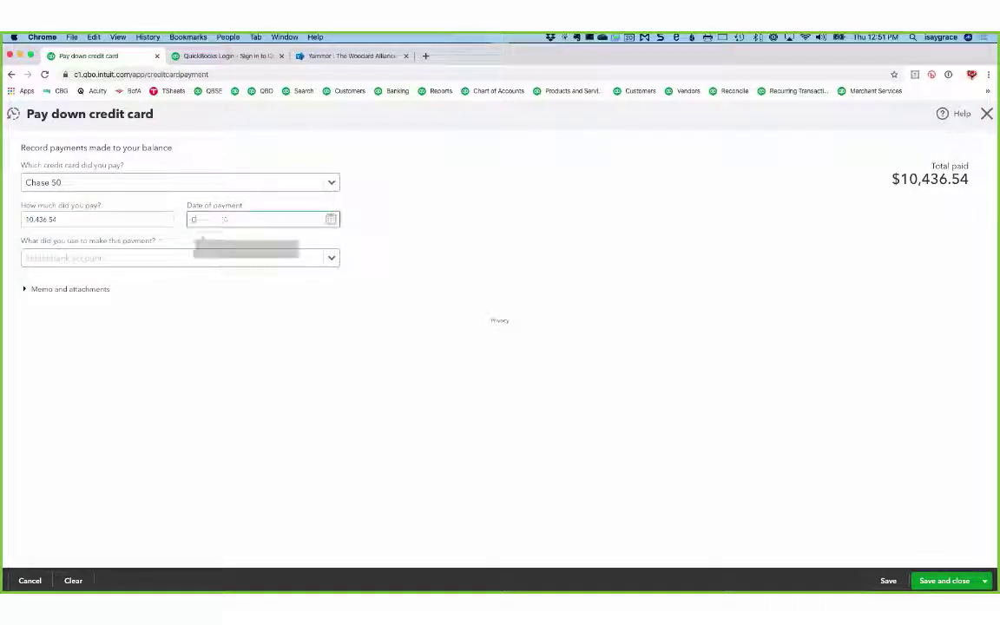
text(y)
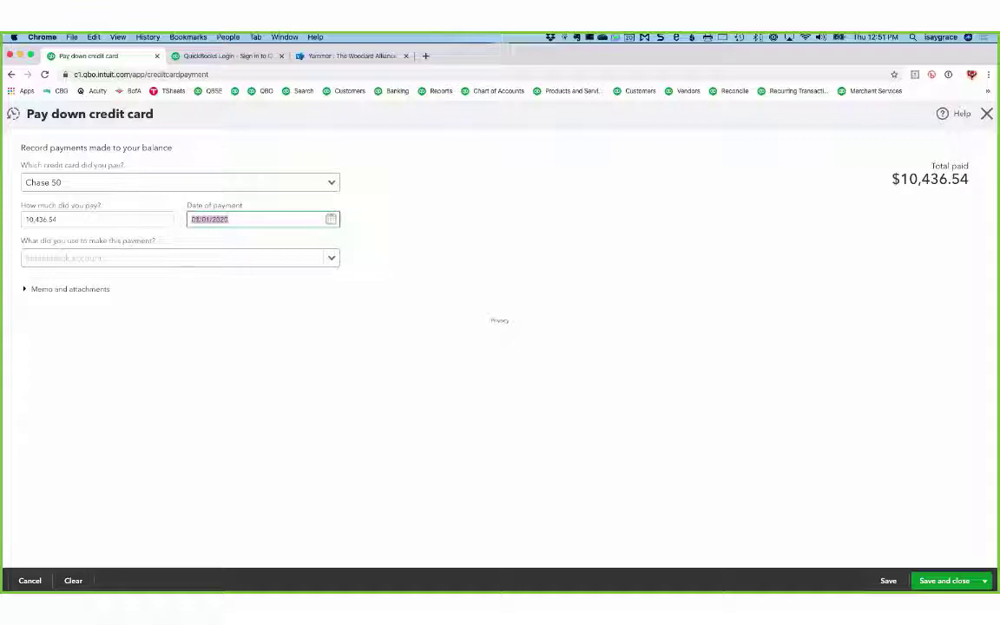
key(minus)
Choose the BofA Checking Account as the account used to make the credit card payment.
click(217, 258)
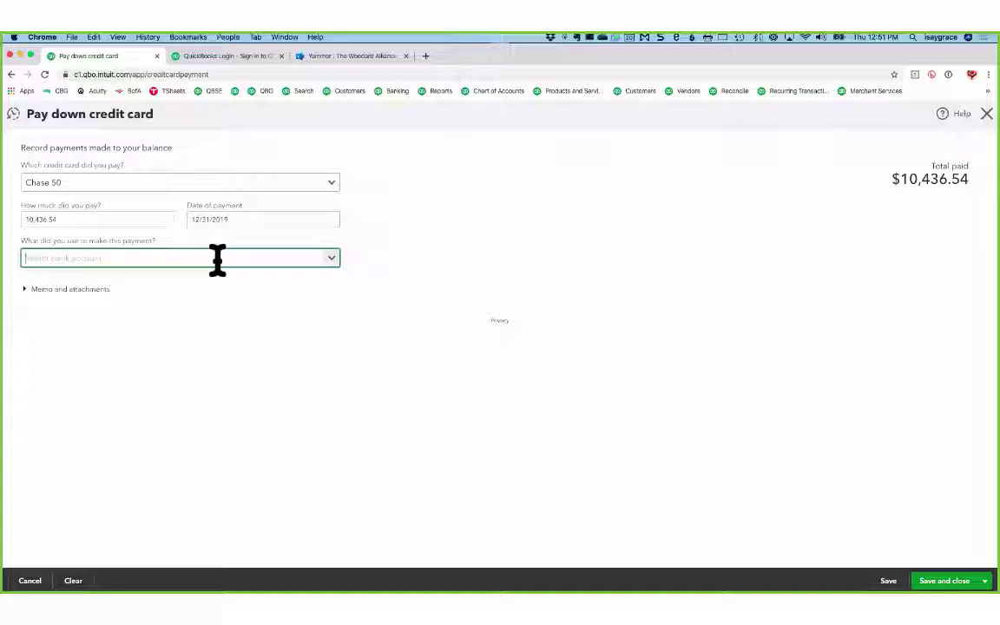
text(che)
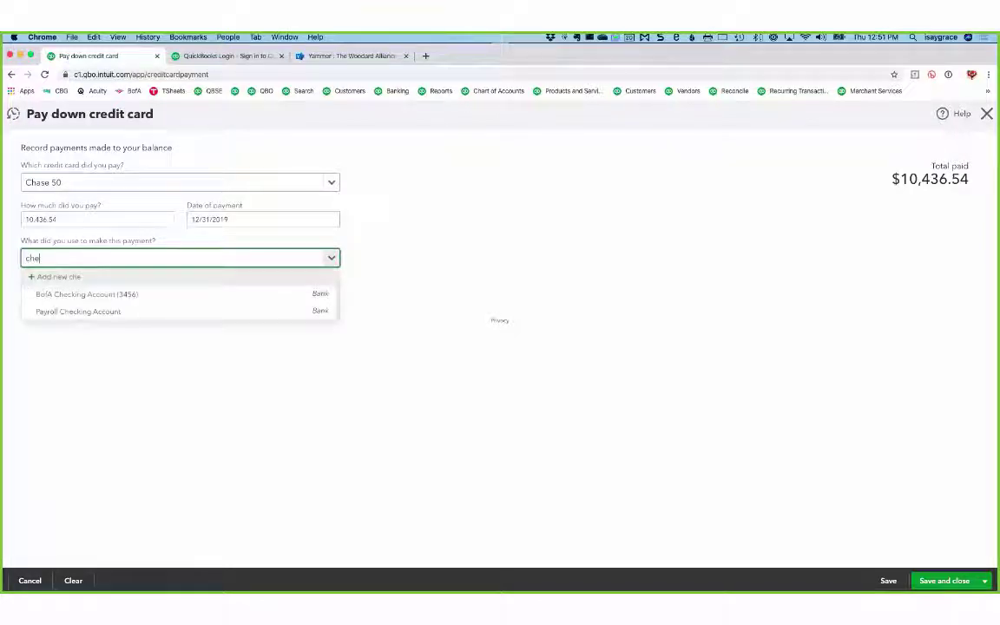
click(200, 299)
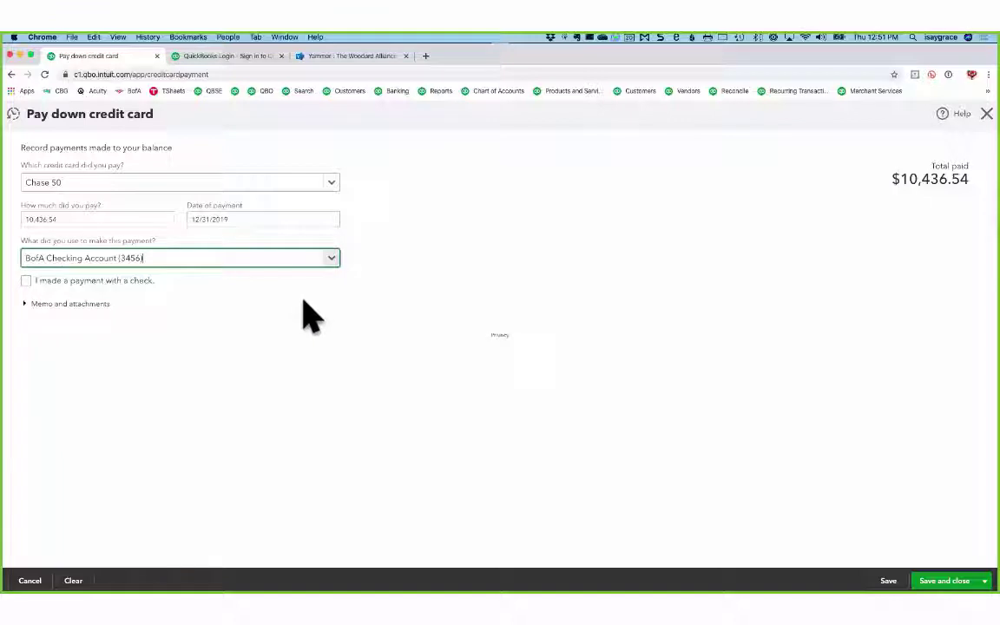
click(26, 280)
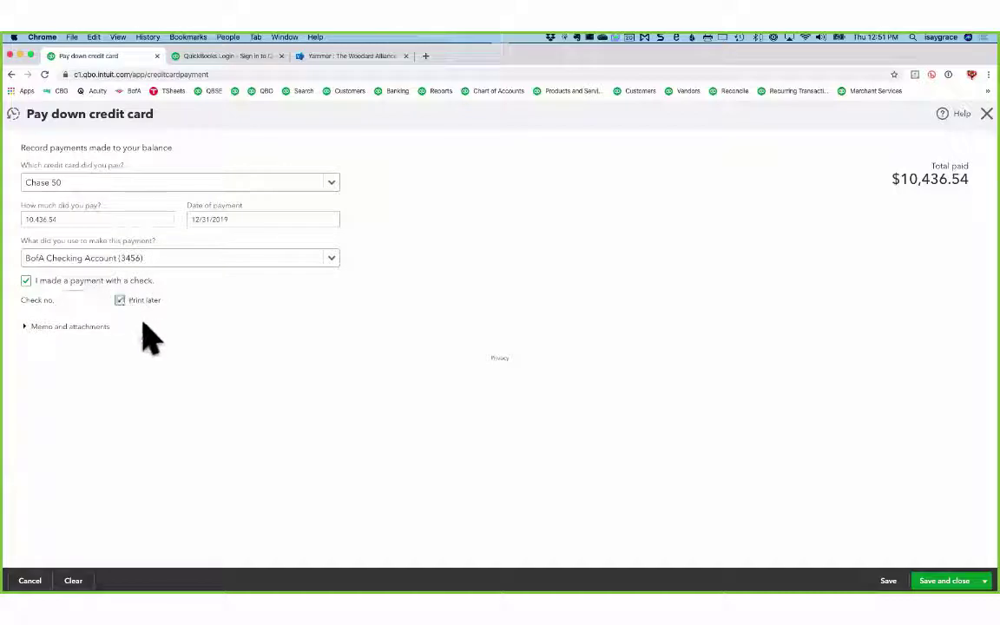
click(119, 299)
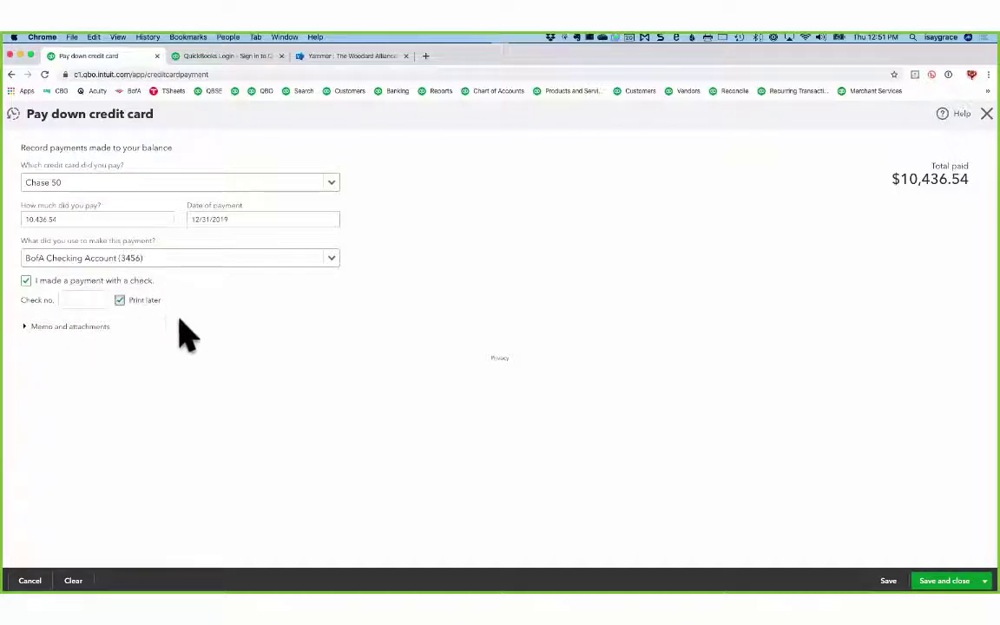
click(26, 281)
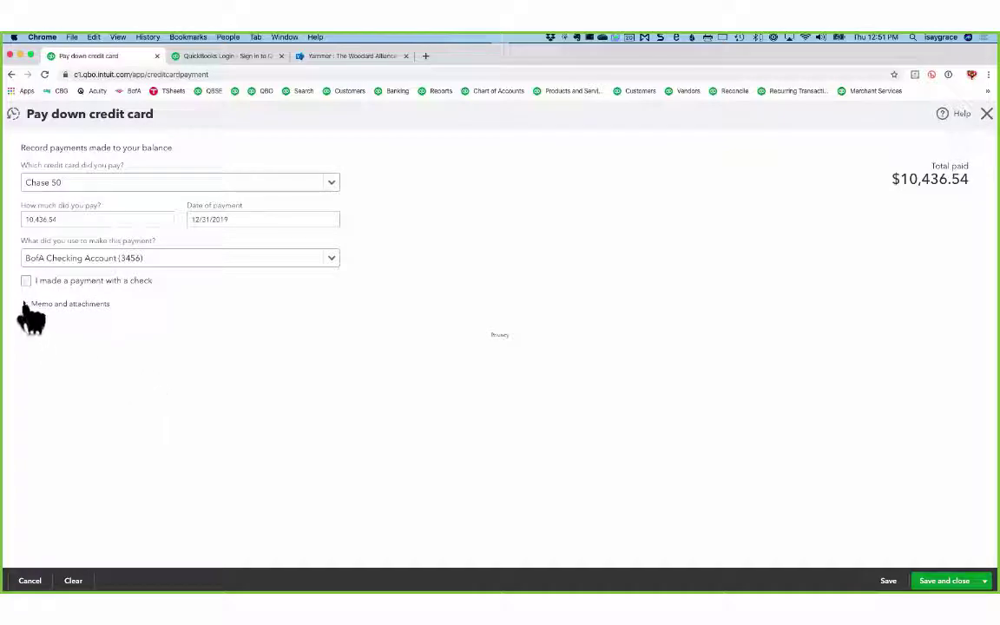
Save and close the credit card payment with its memo left blank, and match it to the 10,436.54 bank transaction in the BofA Checking feed.
click(28, 309)
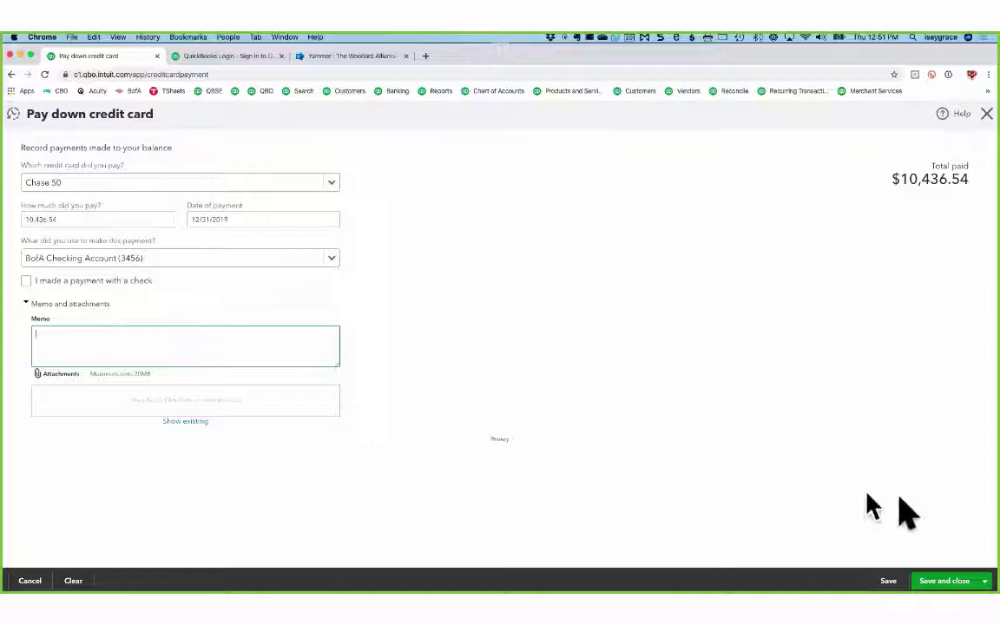
click(936, 582)
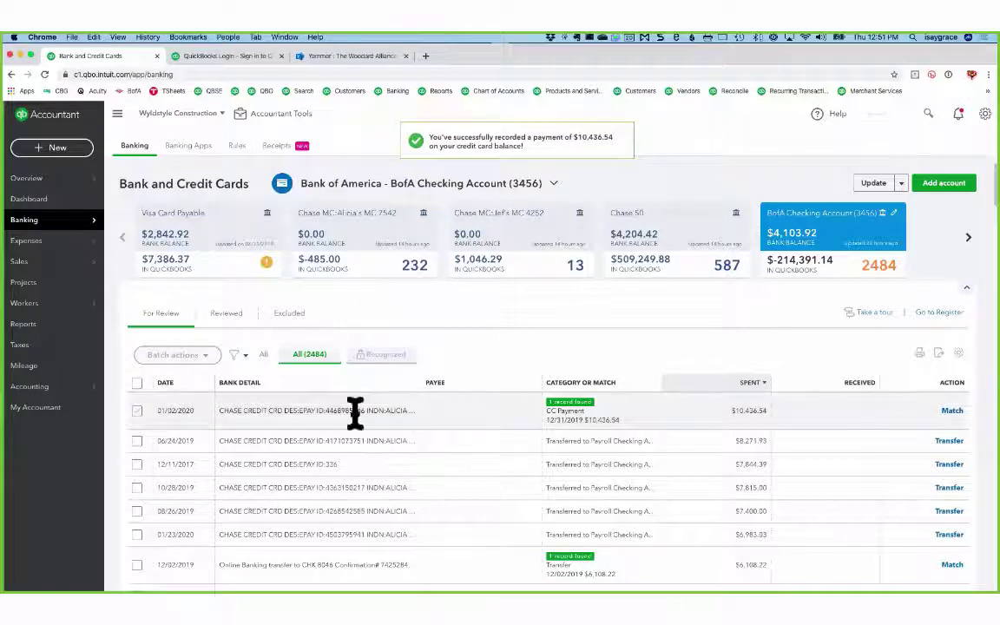
click(950, 411)
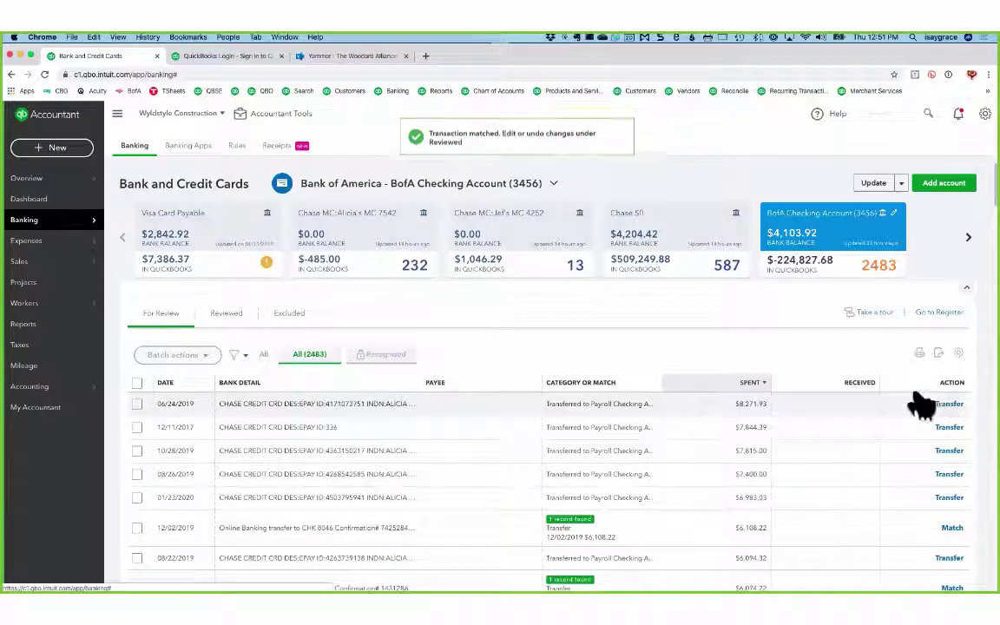
In the Chase 50 feed, sort the transactions by amount received and match the 12/31/2019 payment of 10,436.54 to the recorded credit card payment.
click(680, 260)
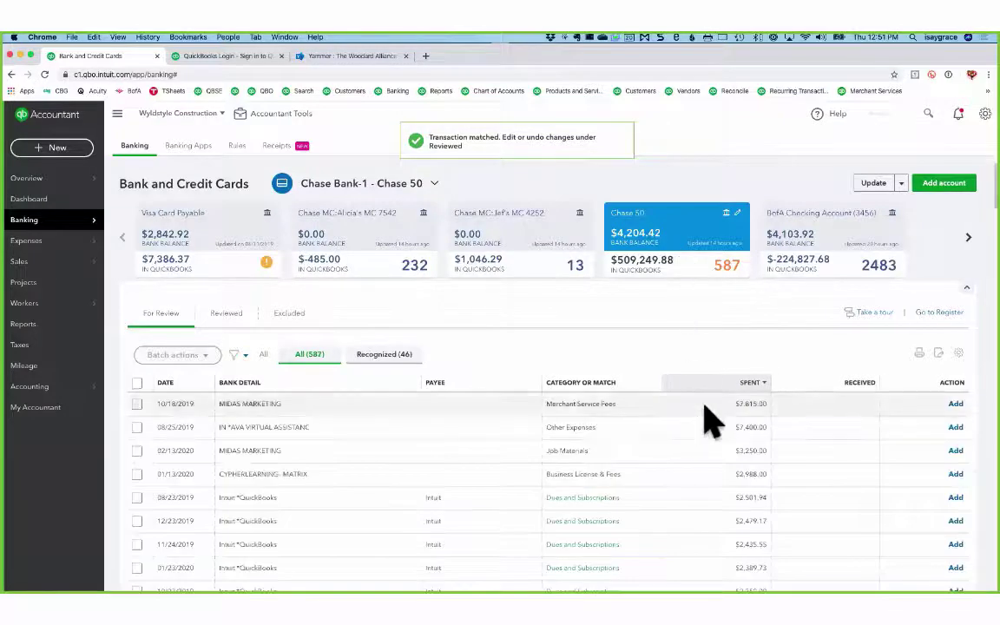
click(855, 386)
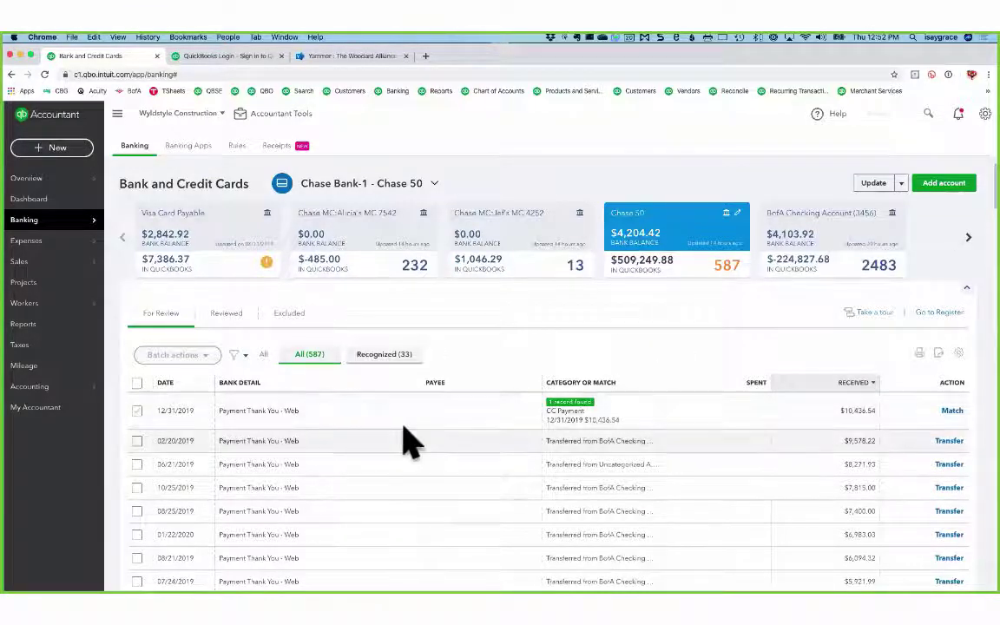
click(952, 413)
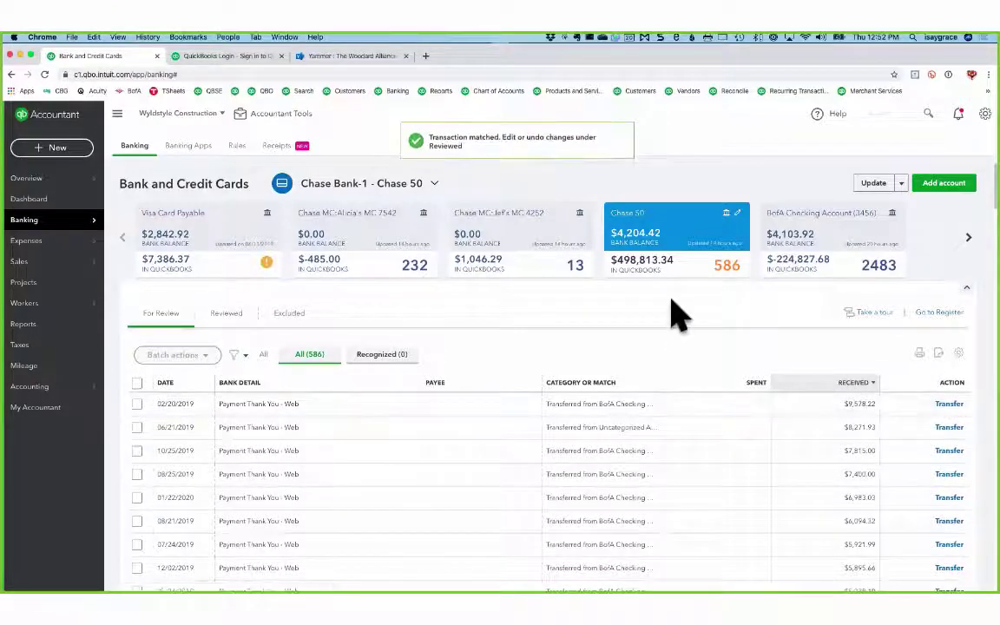
click(56, 147)
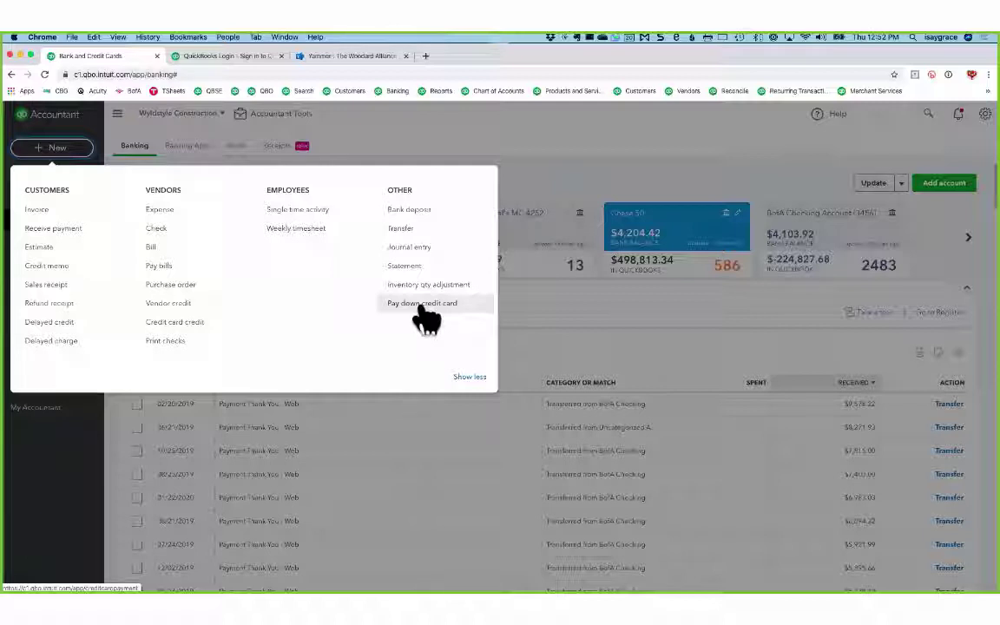
click(580, 314)
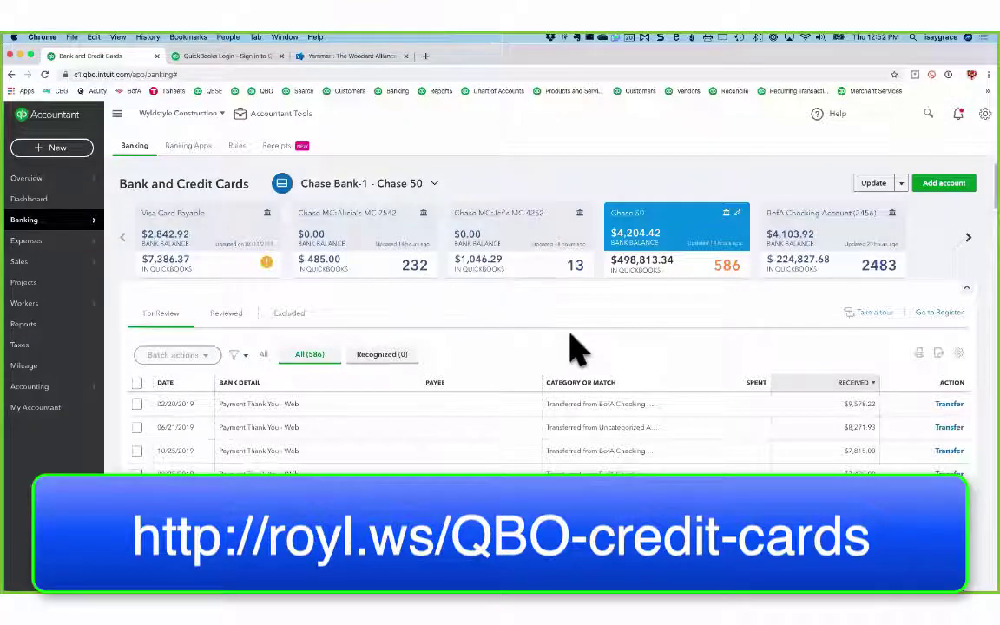
click(397, 186)
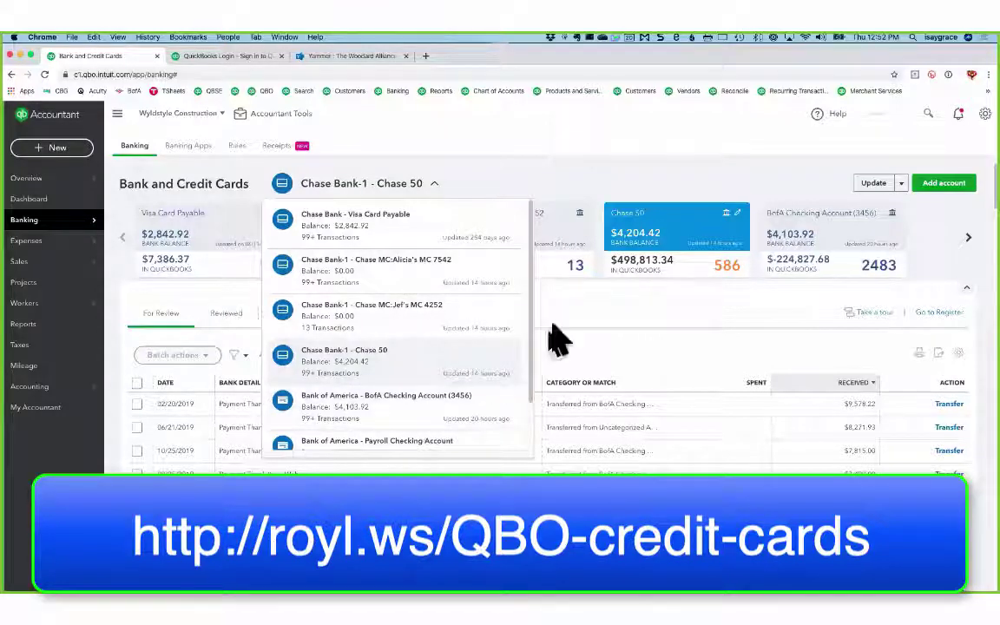
click(599, 317)
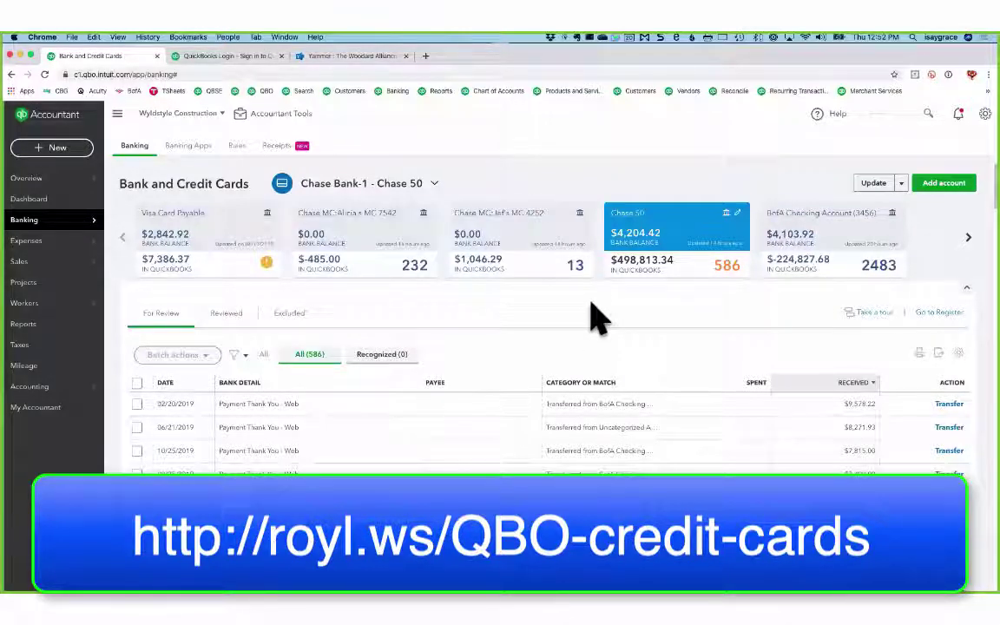